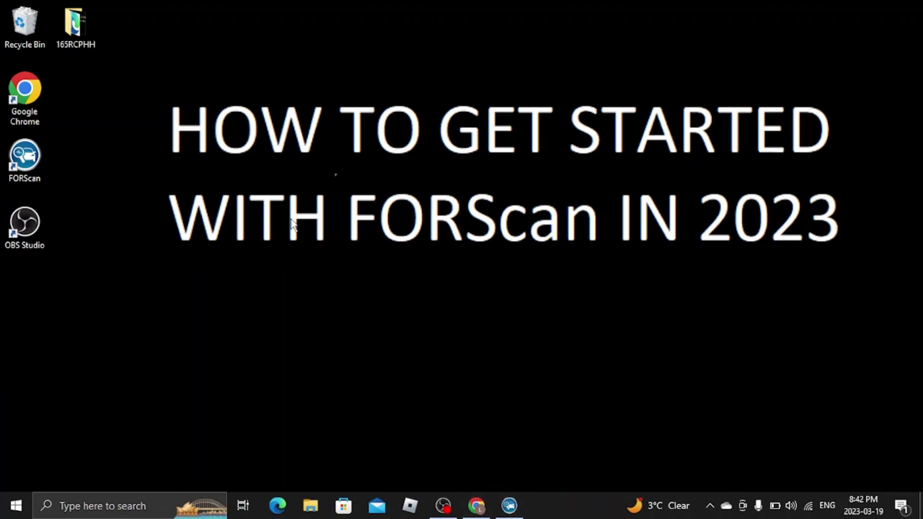
Step: View forscan.org's Products download page for FORScan v2.3.51, then minimize Chrome to the desktop
{"action": "left_click", "coordinate": [475, 504]}
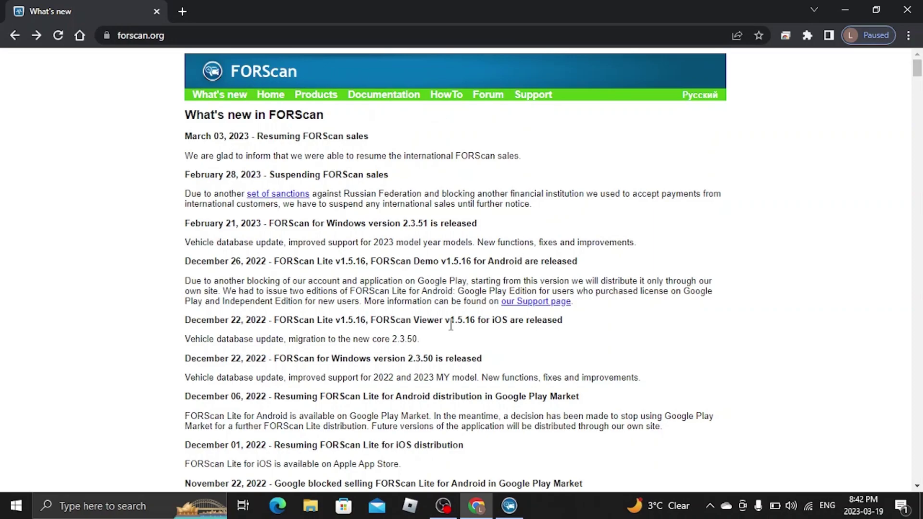
{"action": "left_click", "coordinate": [316, 95]}
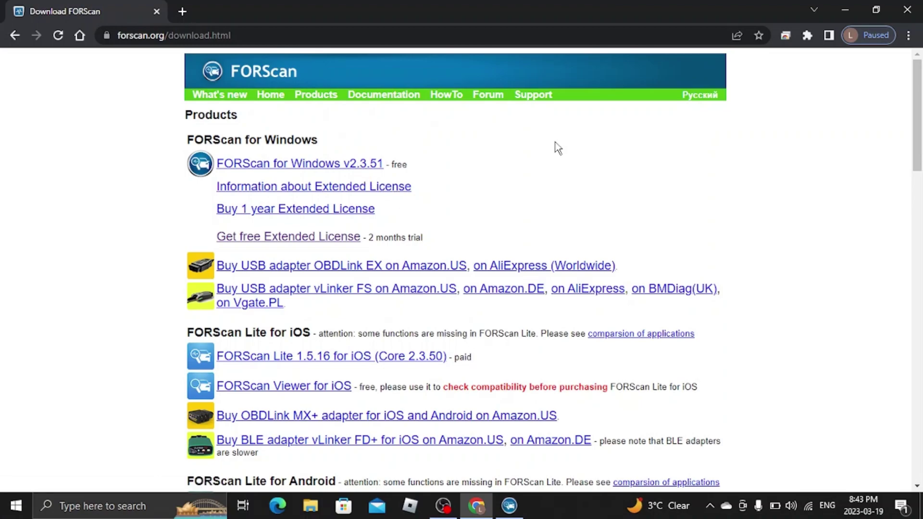
{"action": "left_click", "coordinate": [480, 507]}
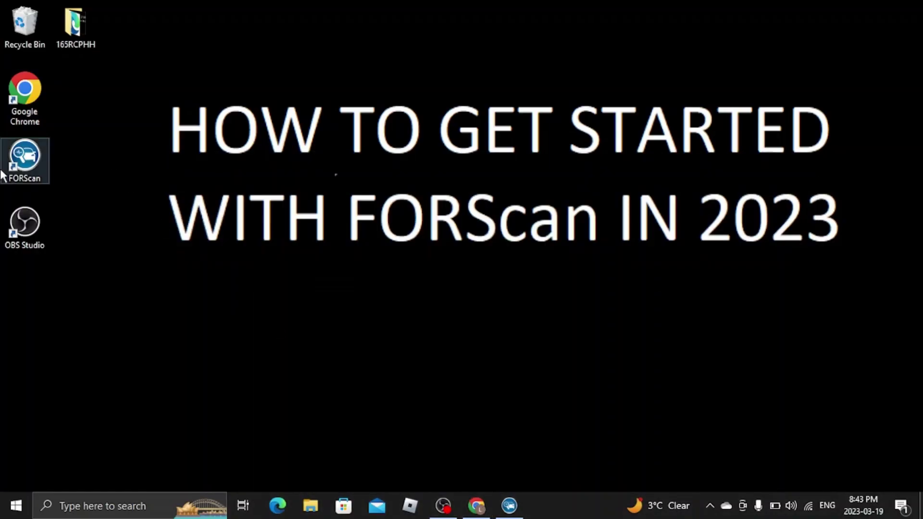
Step: Bring FORScan v2.3.51 forward and show its About page with the Standard license and hardware ID
{"action": "left_click", "coordinate": [513, 507]}
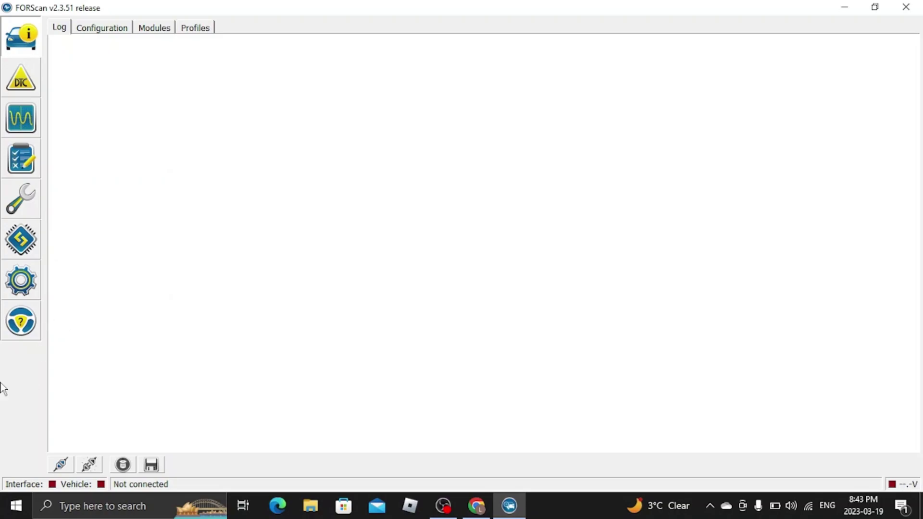
{"action": "left_click", "coordinate": [21, 324]}
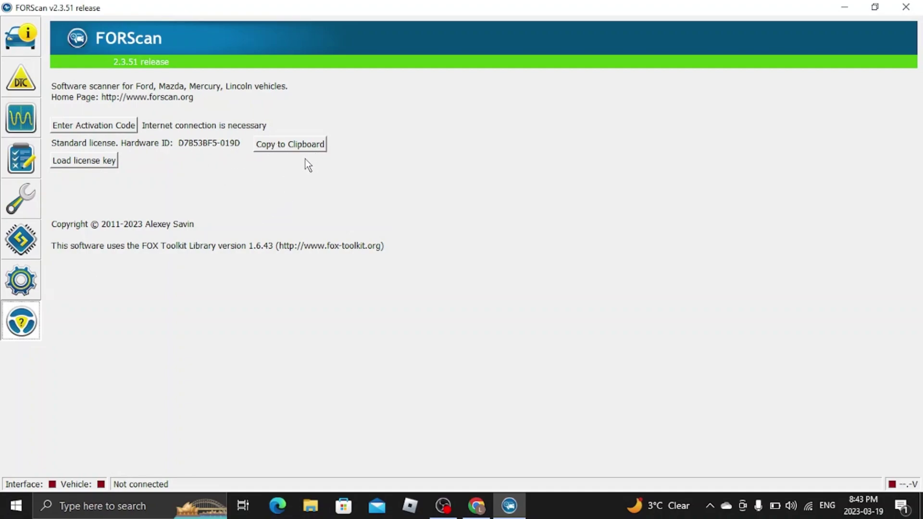
Step: Open the 'Get free Extended License' Support Request form in Chrome, then minimize Chrome
{"action": "left_click", "coordinate": [477, 505]}
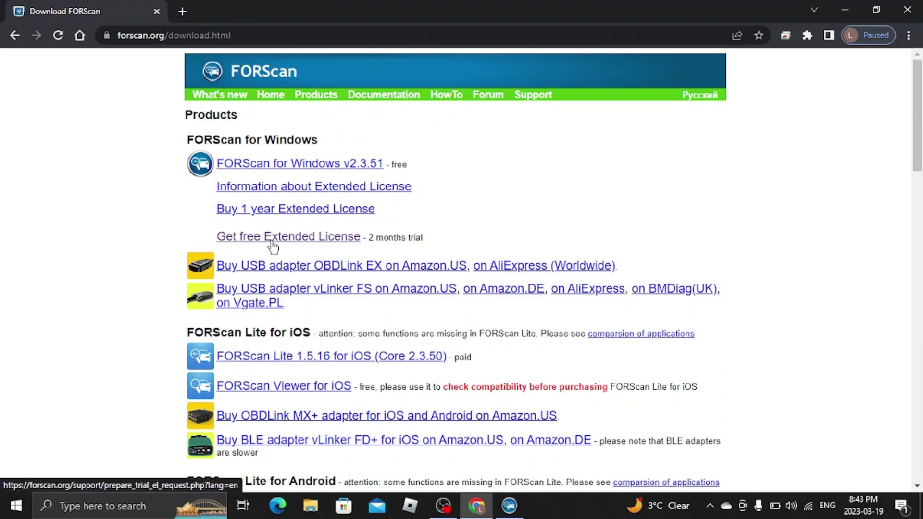
{"action": "left_click", "coordinate": [303, 242]}
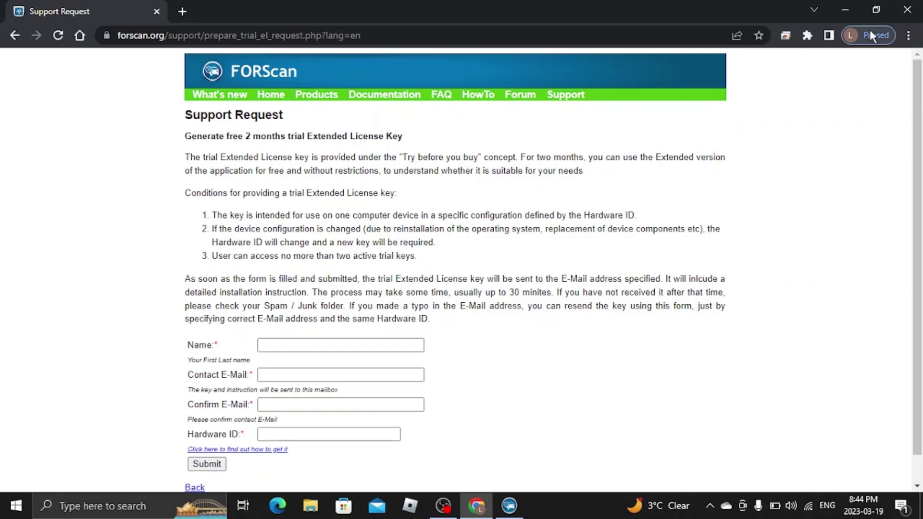
{"action": "left_click", "coordinate": [845, 10]}
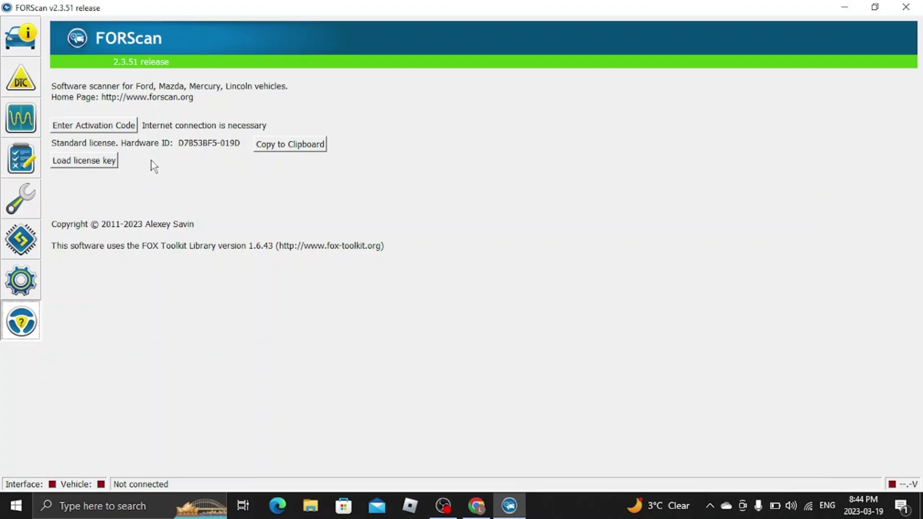
Step: Load FORScanLicense (1).key from C:\Users\<user>\Downloads as the license key
{"action": "left_click", "coordinate": [80, 164]}
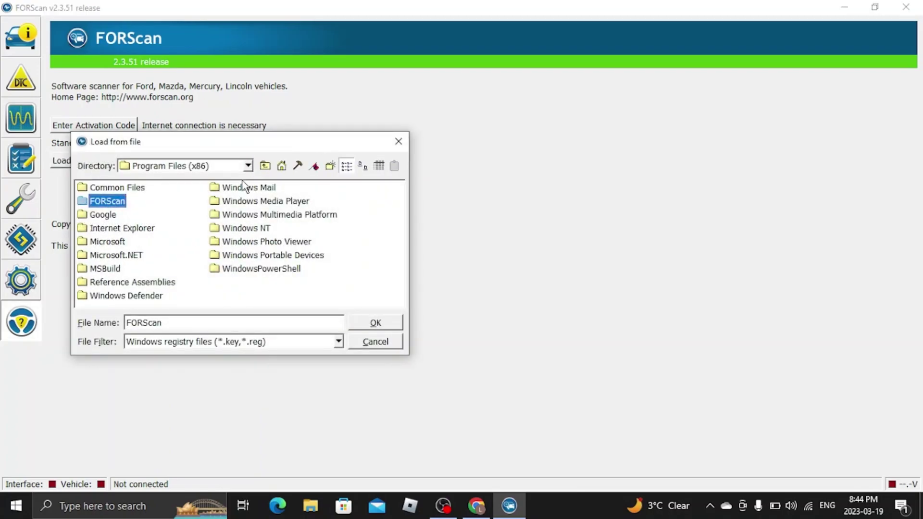
{"action": "left_click", "coordinate": [265, 165]}
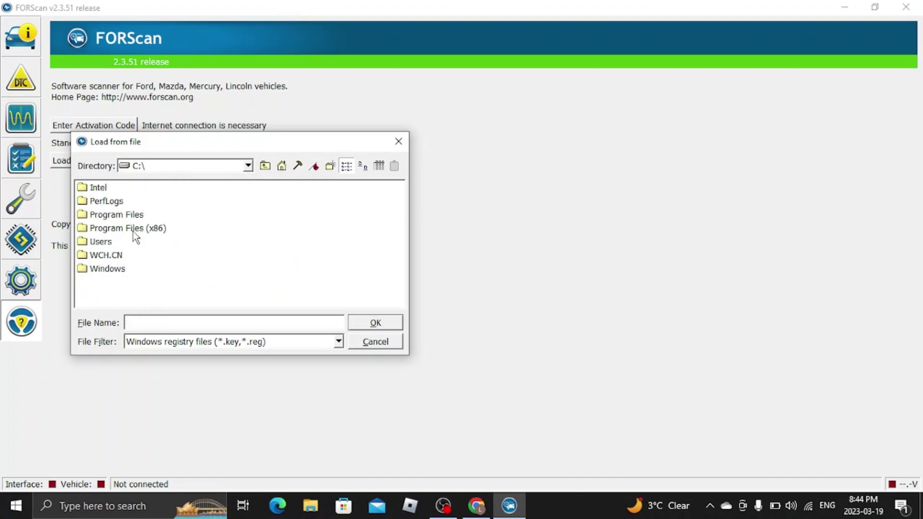
{"action": "double_click", "coordinate": [101, 242]}
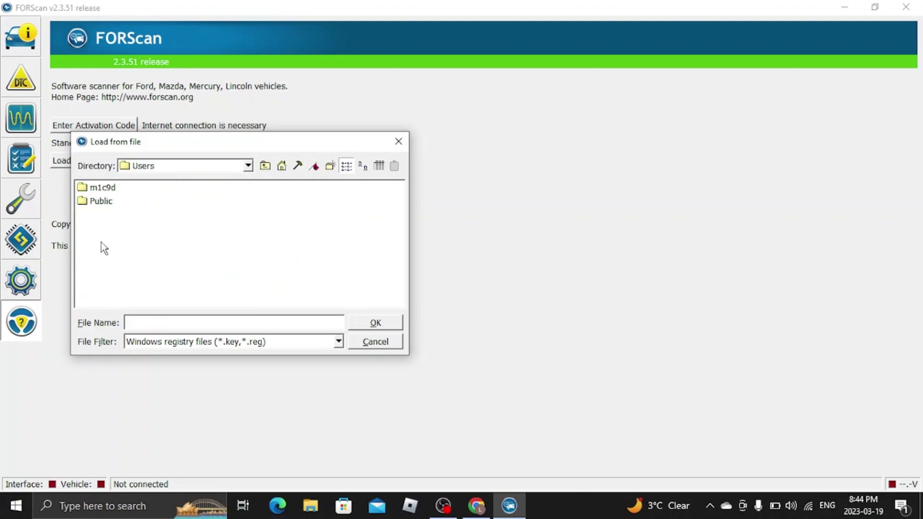
{"action": "double_click", "coordinate": [98, 189]}
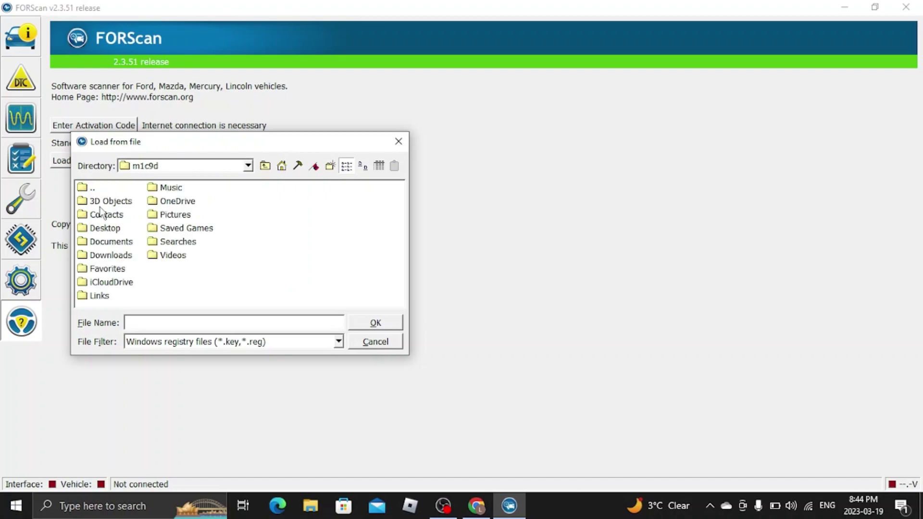
{"action": "double_click", "coordinate": [102, 255]}
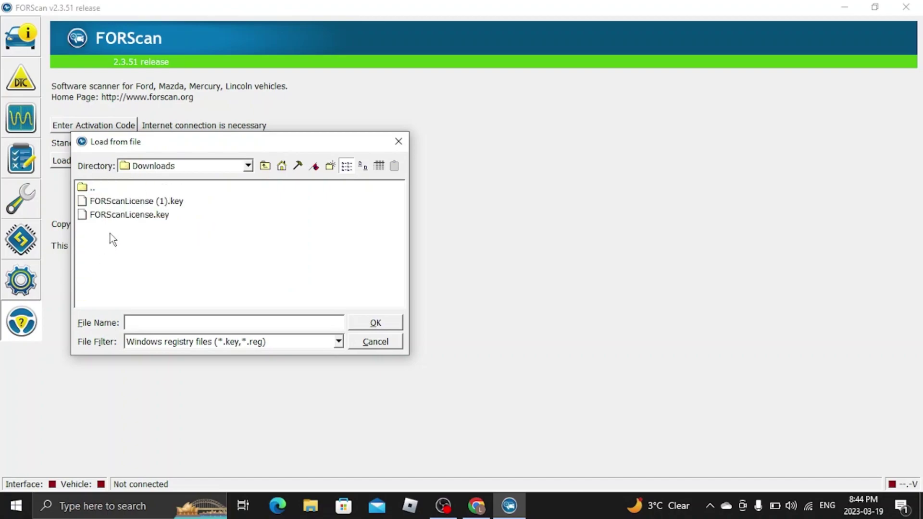
{"action": "left_click", "coordinate": [149, 207]}
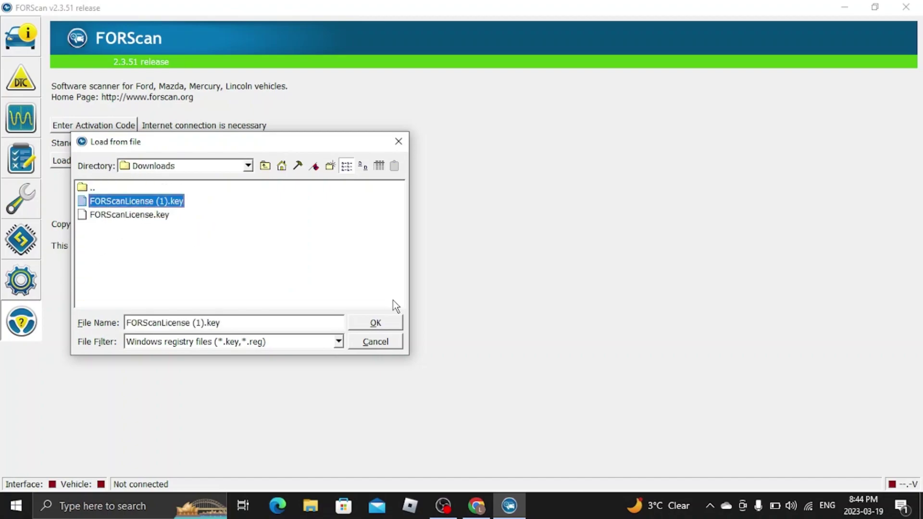
{"action": "left_click", "coordinate": [376, 323]}
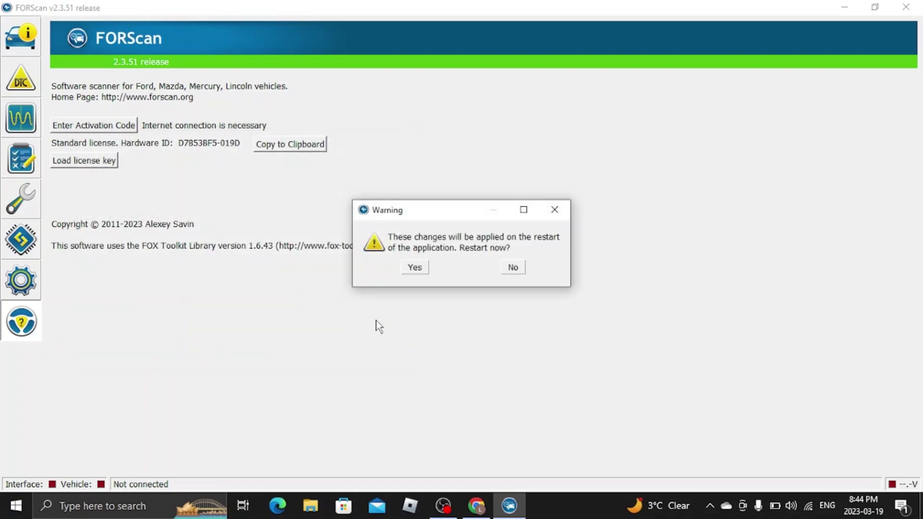
Step: Restart FORScan and confirm the About page shows an Extended license valid until 2023-05-20
{"action": "left_click", "coordinate": [420, 272]}
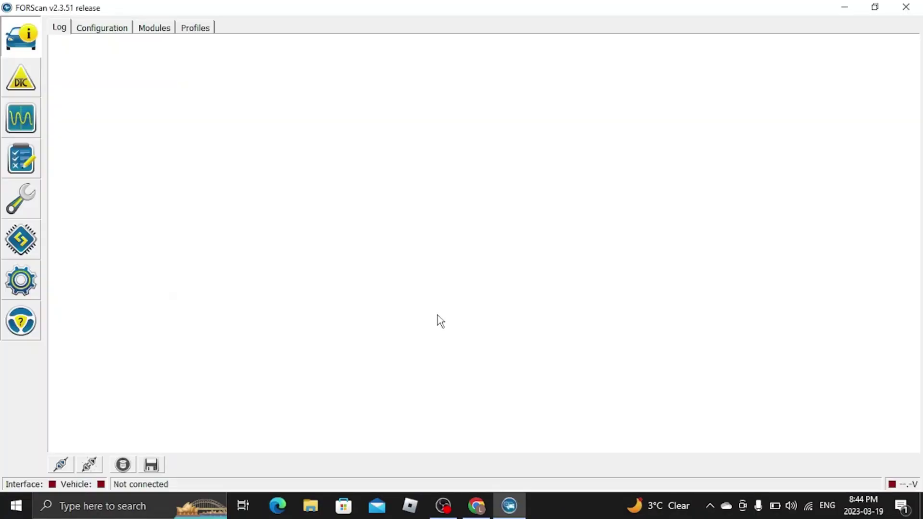
{"action": "left_click", "coordinate": [22, 327]}
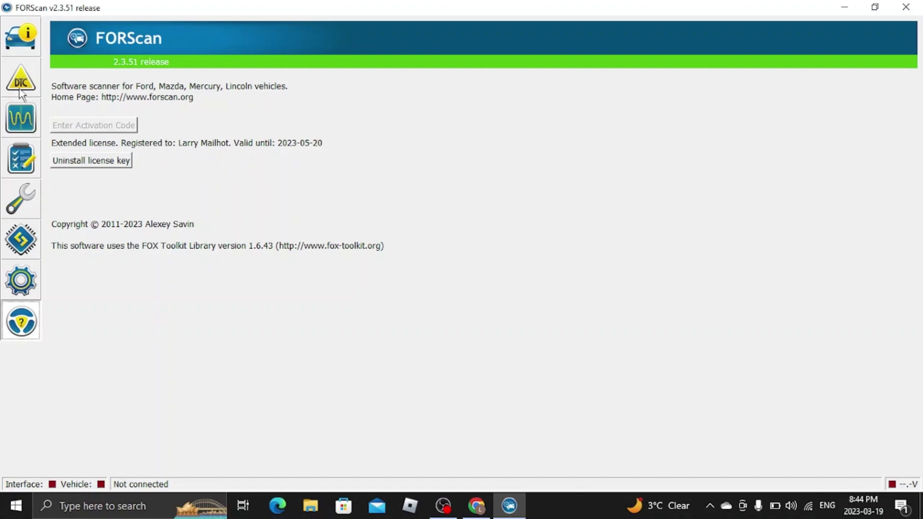
Step: Switch to the Vehicle Info page showing the empty connection log
{"action": "left_click", "coordinate": [22, 48]}
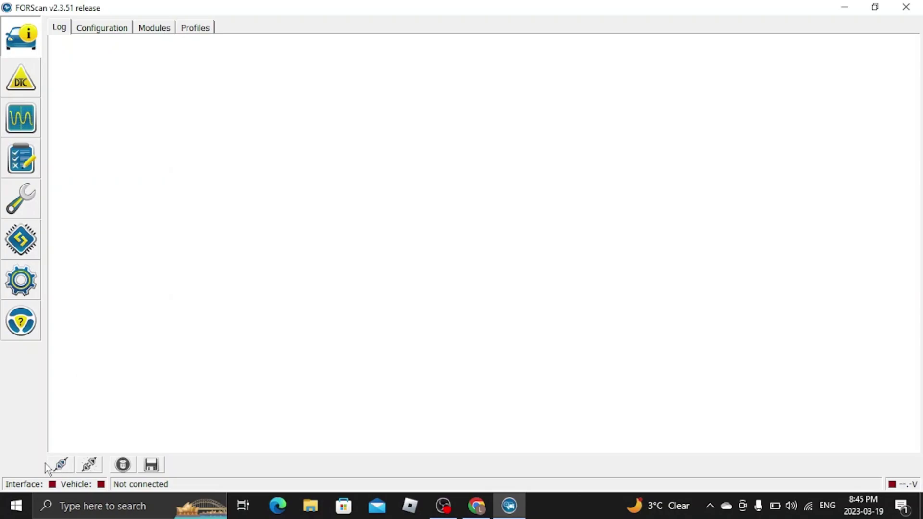
Step: Connect to the 2015 Ford Fusion via ELM327, loading its saved profile and using the MS CAN switch
{"action": "left_click", "coordinate": [61, 464]}
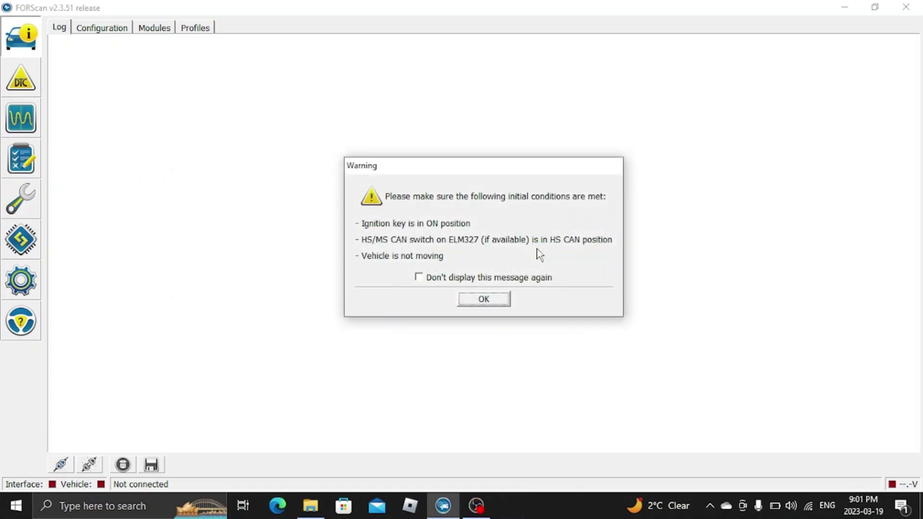
{"action": "left_click", "coordinate": [481, 302]}
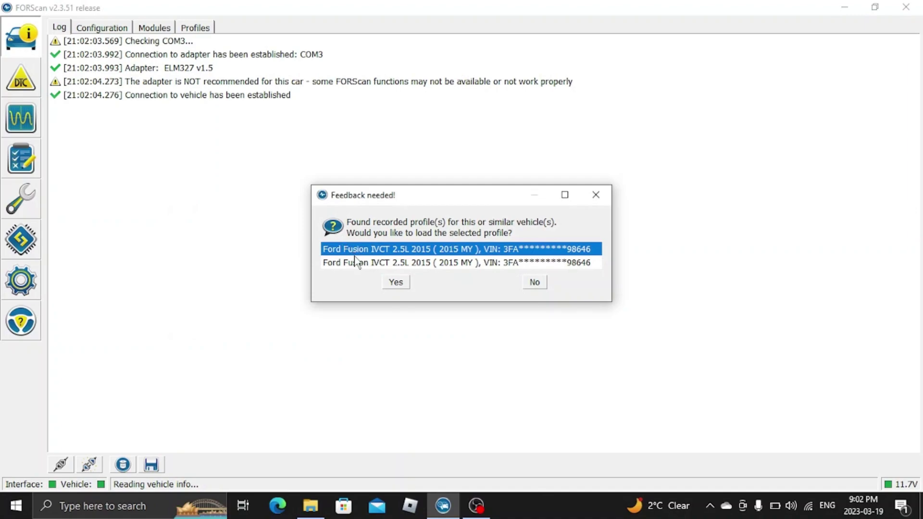
{"action": "left_click", "coordinate": [393, 284]}
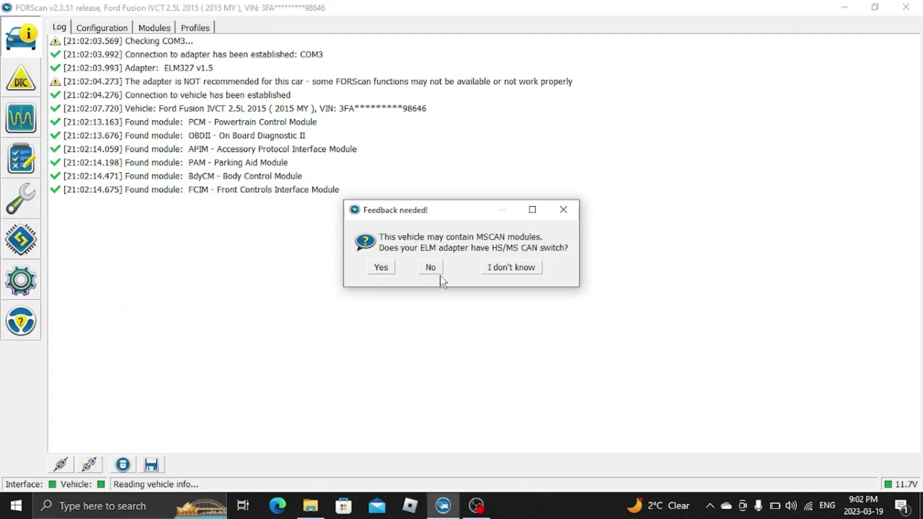
{"action": "left_click", "coordinate": [380, 268]}
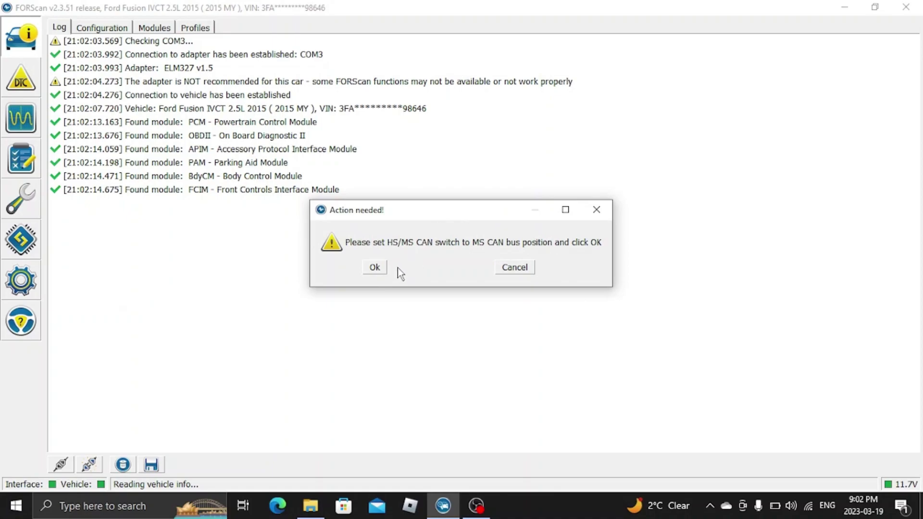
{"action": "left_click", "coordinate": [375, 268]}
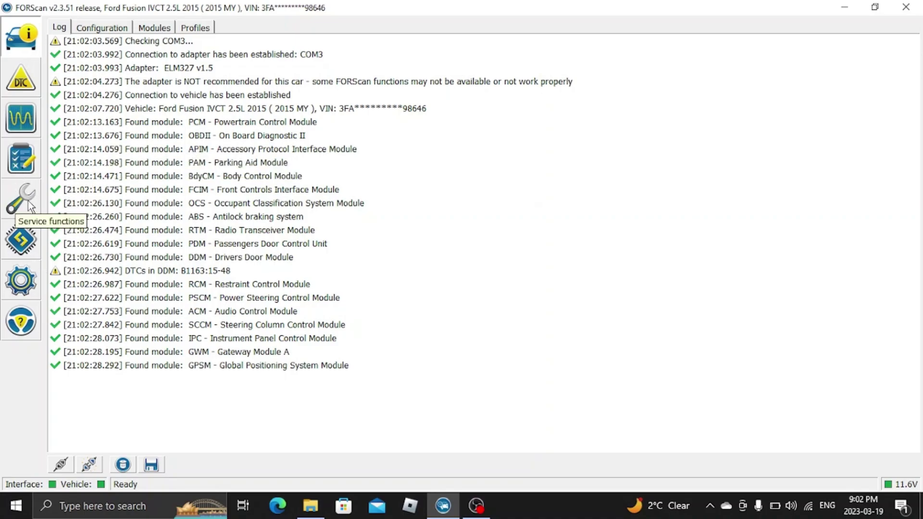
Step: Run the PCM Clear Transmission Adaptive Tables service procedure, switching back to HS CAN when asked
{"action": "left_click", "coordinate": [30, 206]}
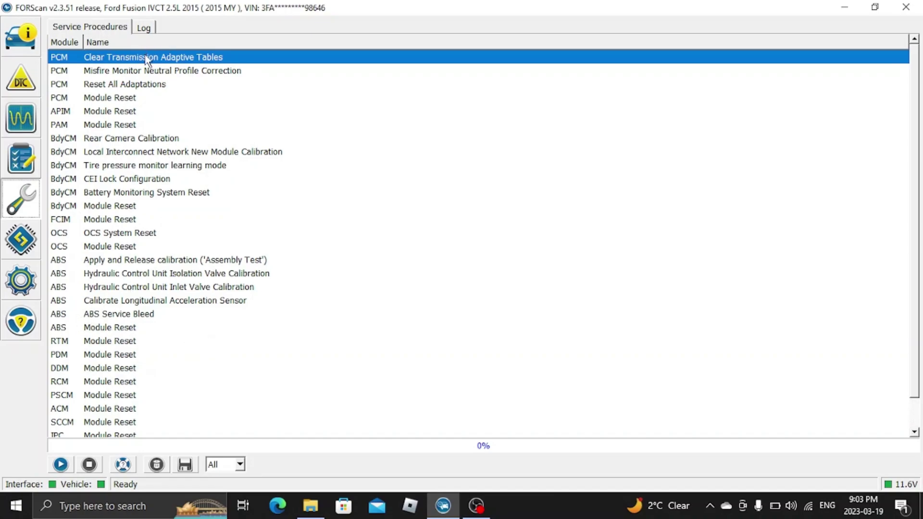
{"action": "left_click", "coordinate": [60, 465]}
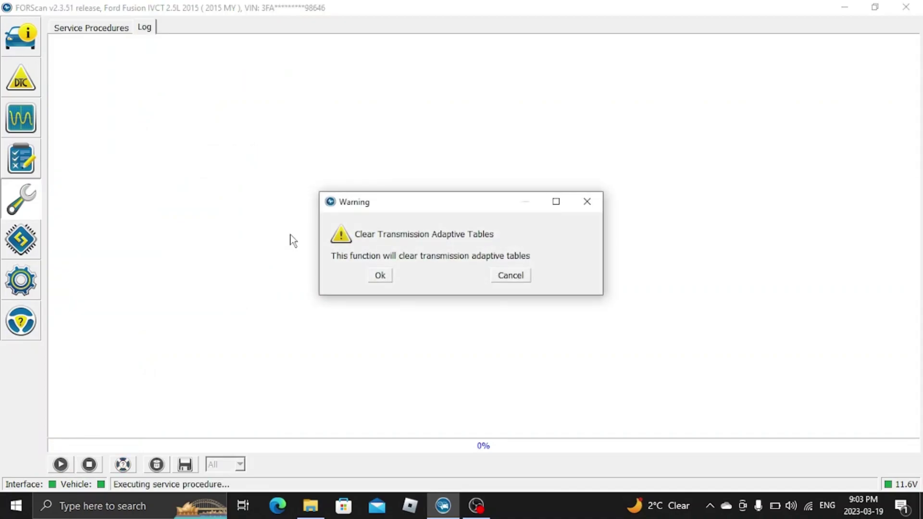
{"action": "left_click", "coordinate": [380, 277]}
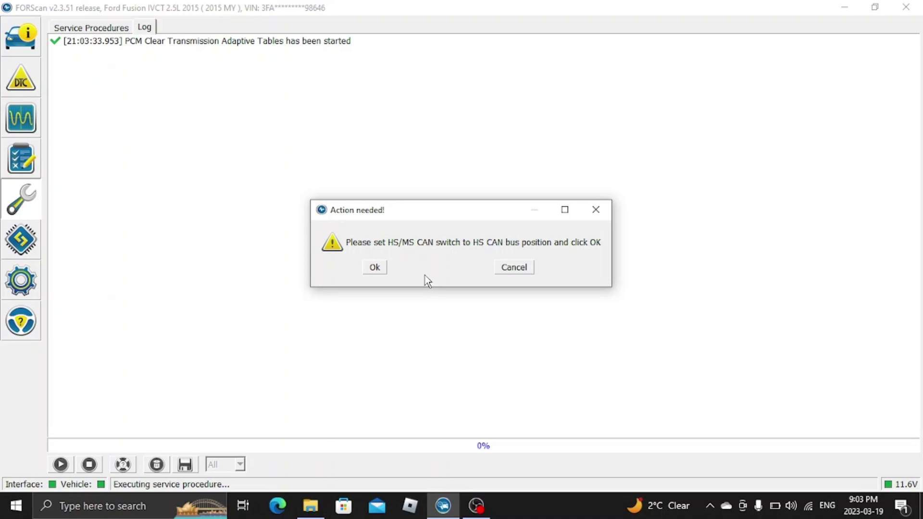
{"action": "left_click", "coordinate": [375, 267]}
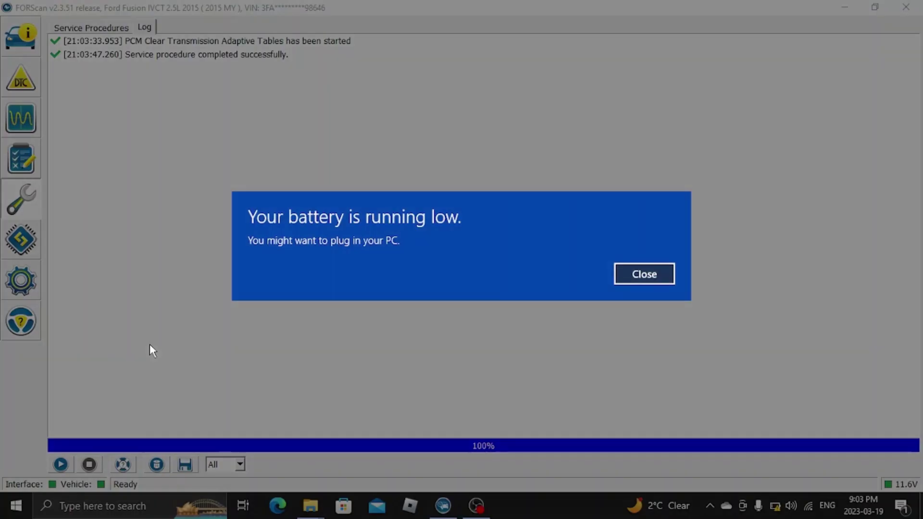
Step: Dismiss the low battery notice, read DTCs showing only DDM's B1163:15-48, then return to the log
{"action": "left_click", "coordinate": [645, 274]}
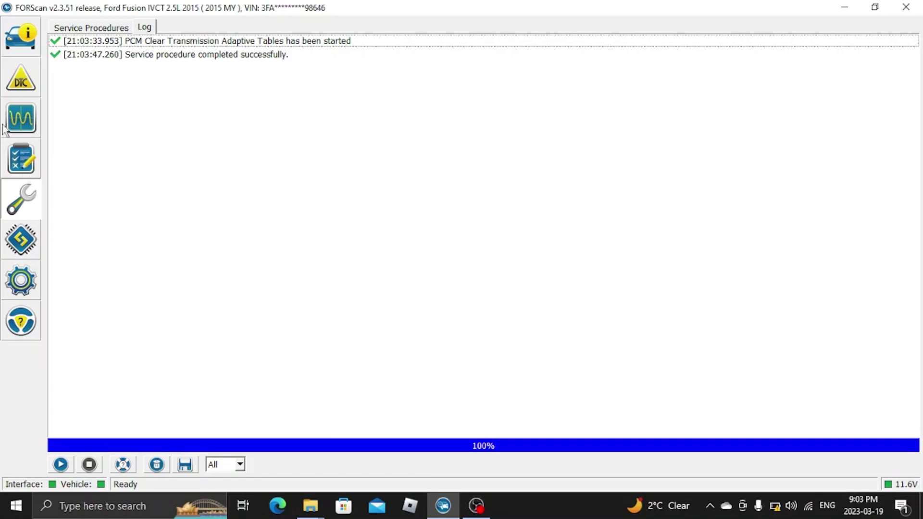
{"action": "left_click", "coordinate": [7, 52]}
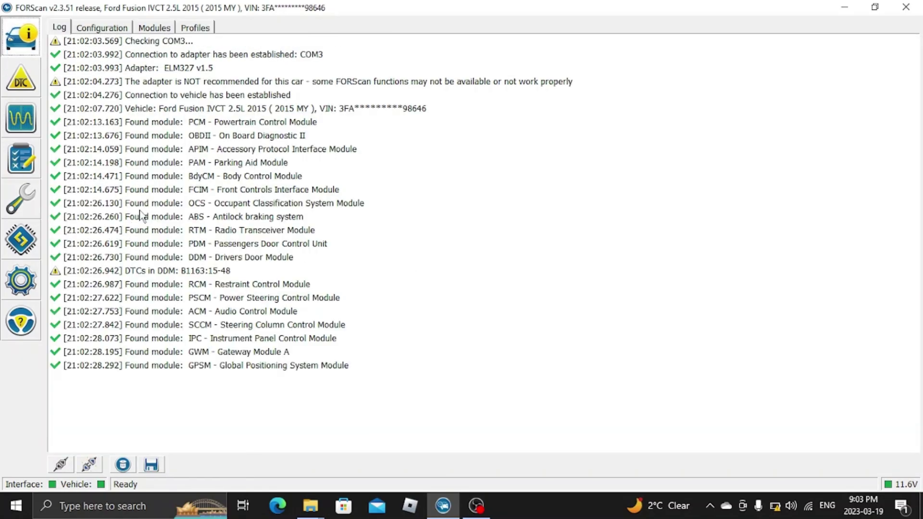
{"action": "left_click", "coordinate": [22, 82]}
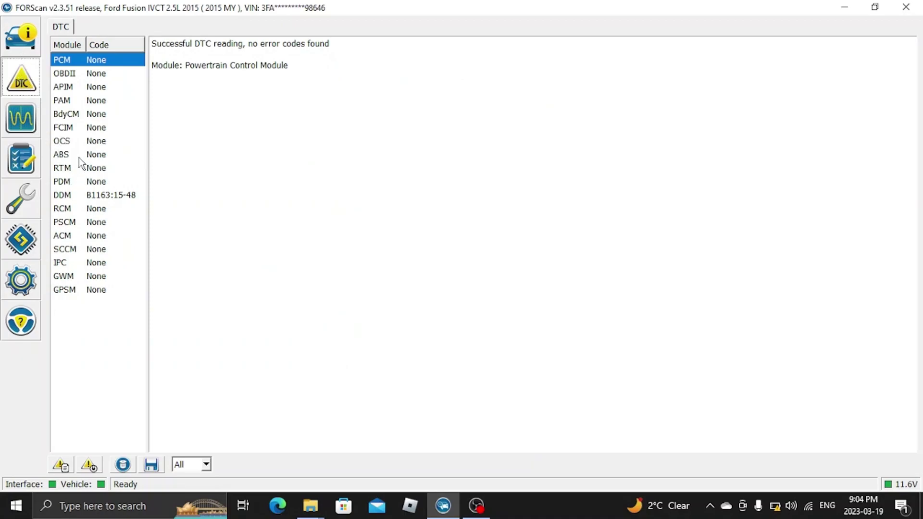
{"action": "left_click", "coordinate": [24, 42]}
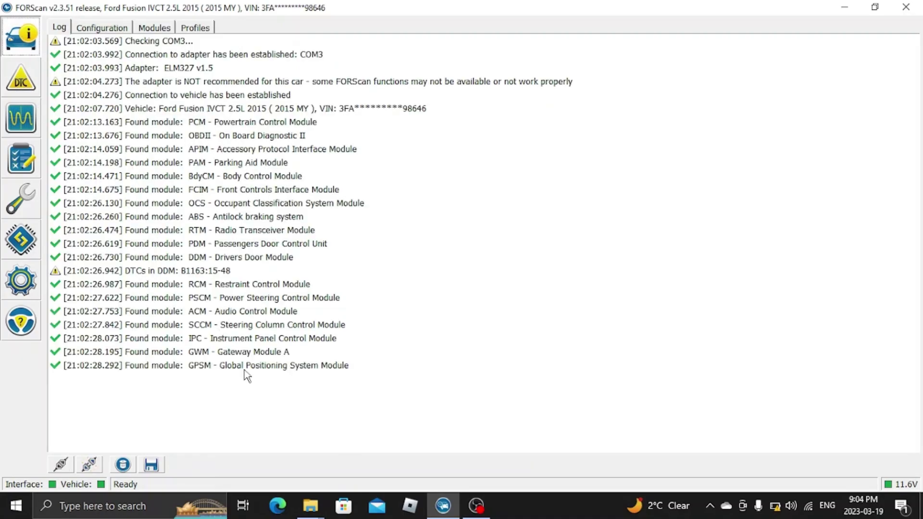